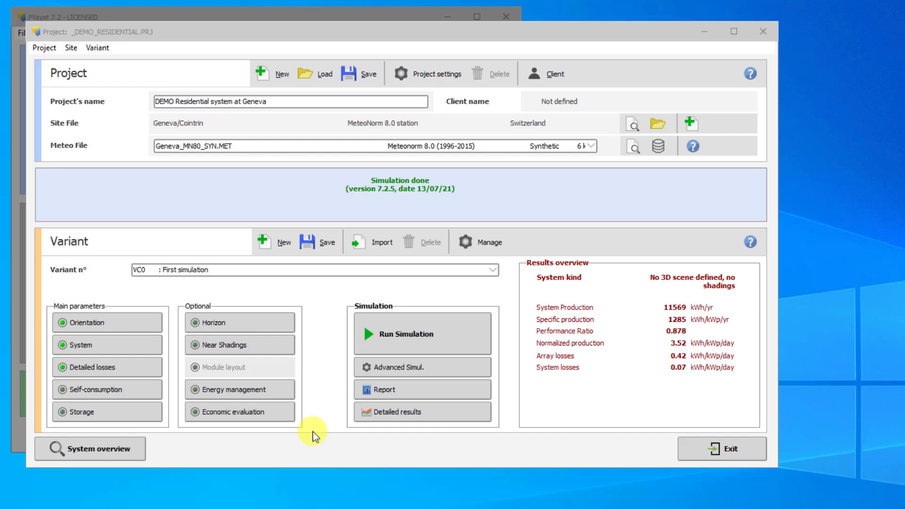
# Step: Save the first simulation as new variant VC6 described as 'Sheds Optimization'
pyautogui.click(493, 270)
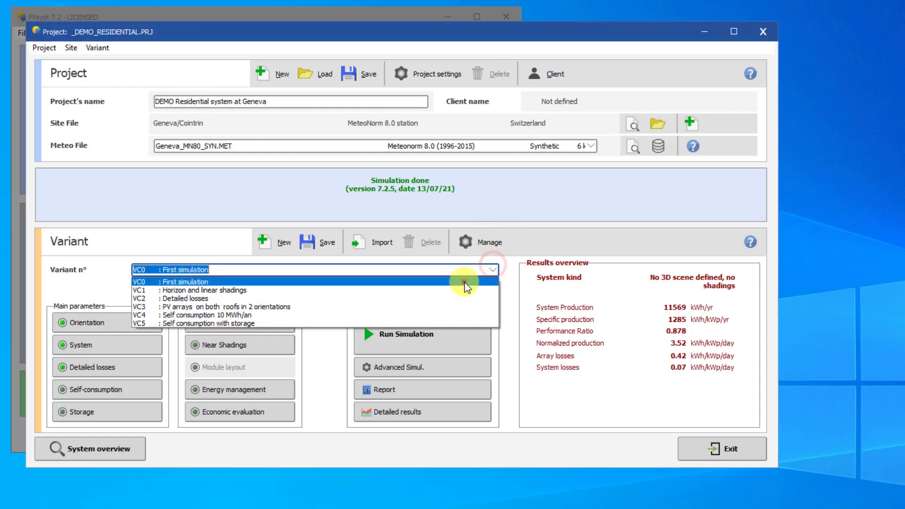
pyautogui.click(464, 283)
pyautogui.click(315, 236)
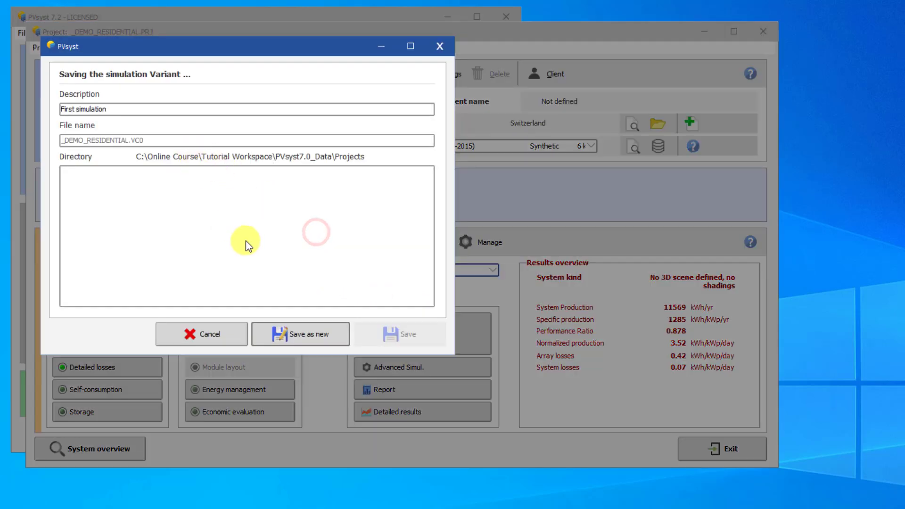
pyautogui.doubleClick(158, 108)
pyautogui.write('Sh')
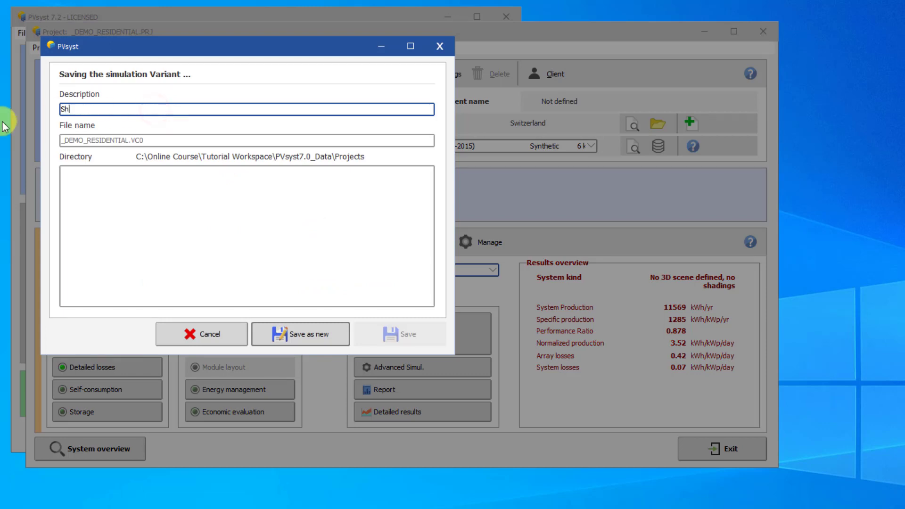
pyautogui.write('eds Optimization')
pyautogui.click(306, 340)
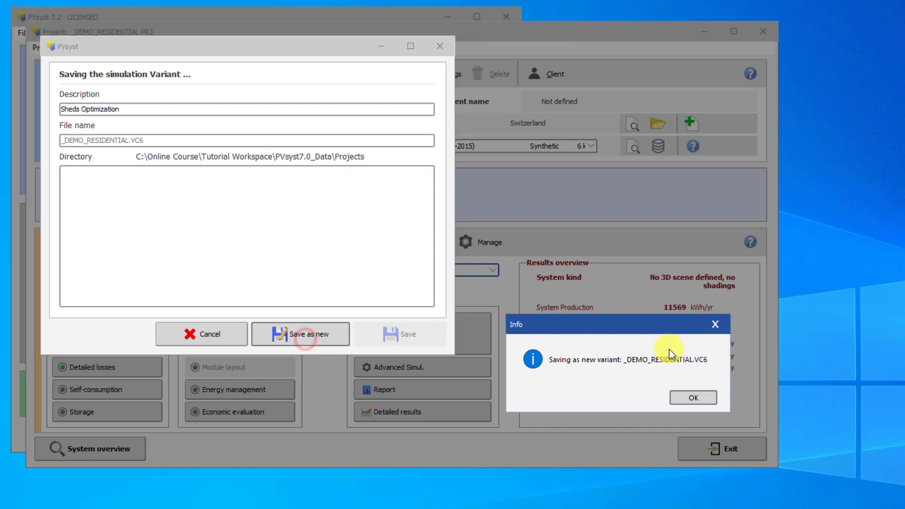
pyautogui.click(705, 398)
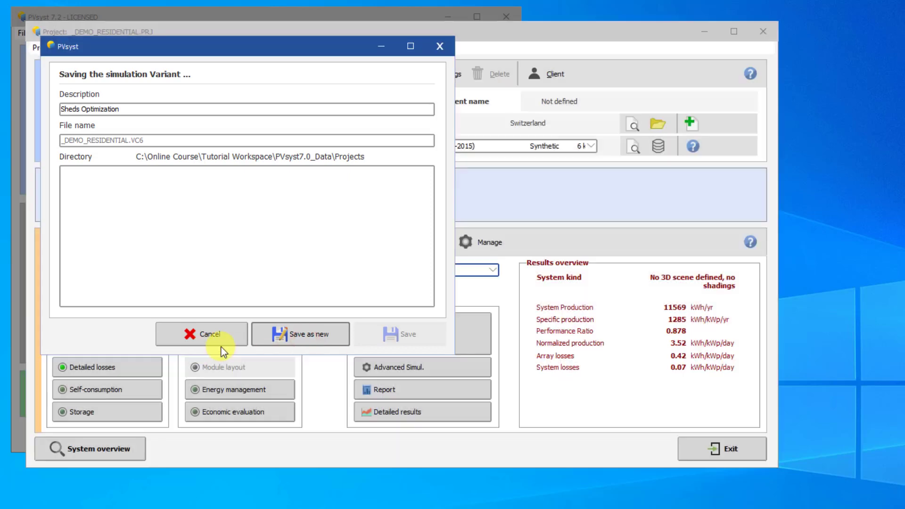
# Step: Set the variant's orientation field type to Unlimited sheds
pyautogui.click(146, 328)
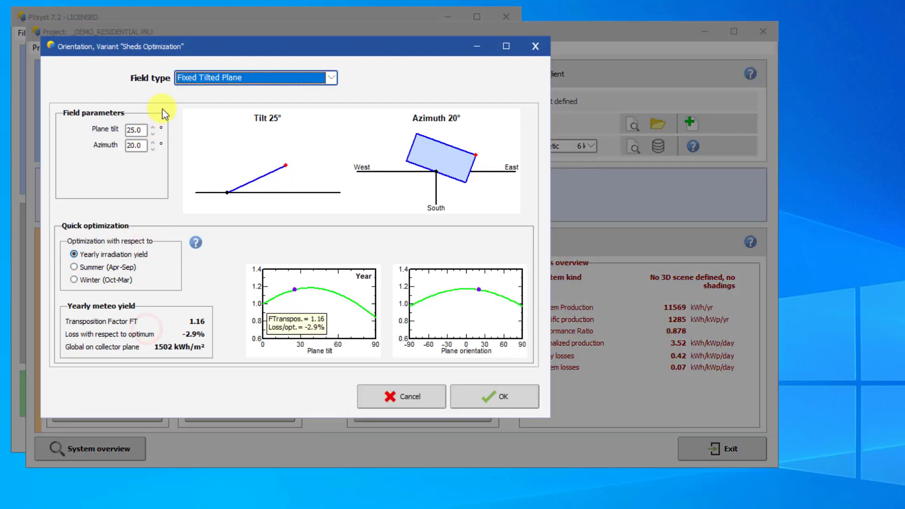
pyautogui.click(258, 77)
pyautogui.scroll(2, 253, 107)
pyautogui.click(249, 124)
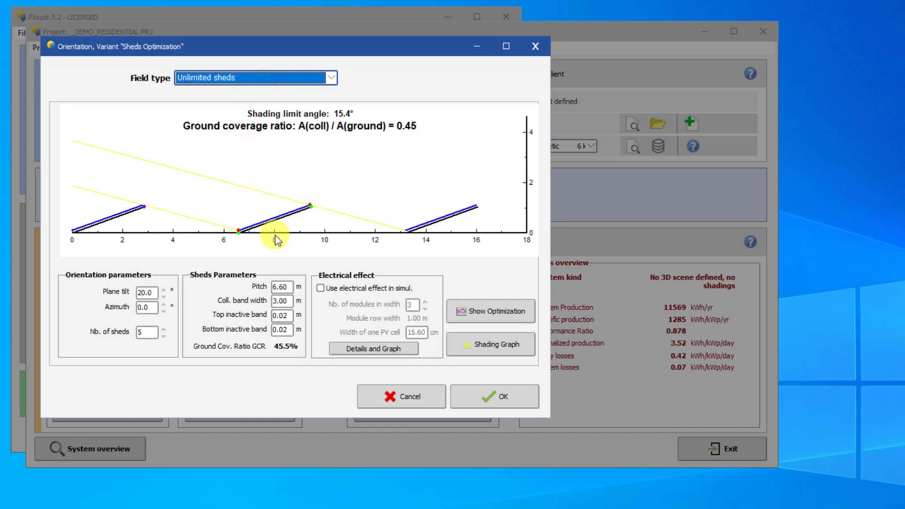
pyautogui.click(494, 394)
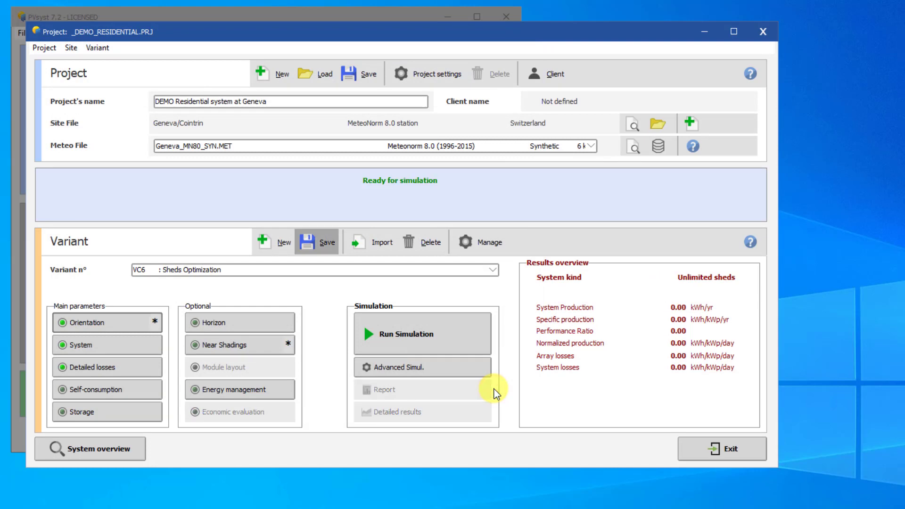
# Step: Open the Optimization tool from Advanced Simul. and name the scan 'Pitch and Tilt Optimization'
pyautogui.click(483, 371)
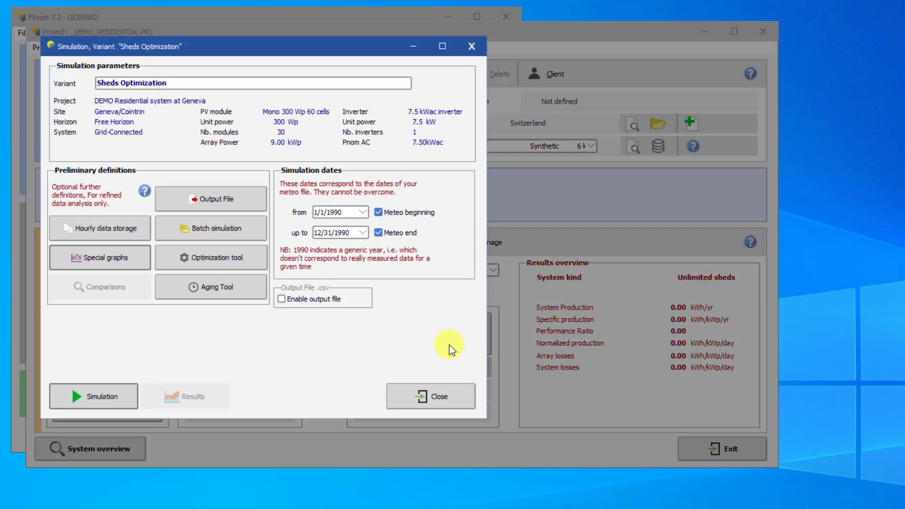
pyautogui.click(240, 256)
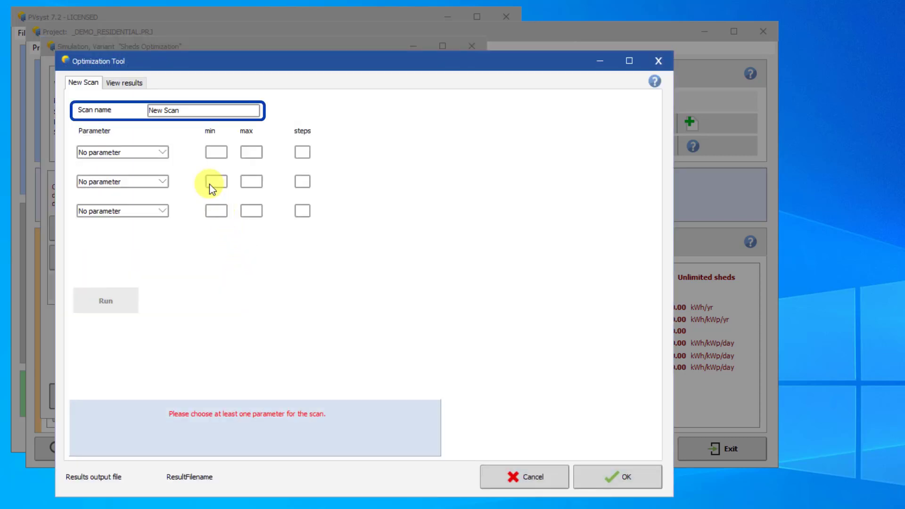
pyautogui.moveTo(193, 112); pyautogui.dragTo(84, 104)
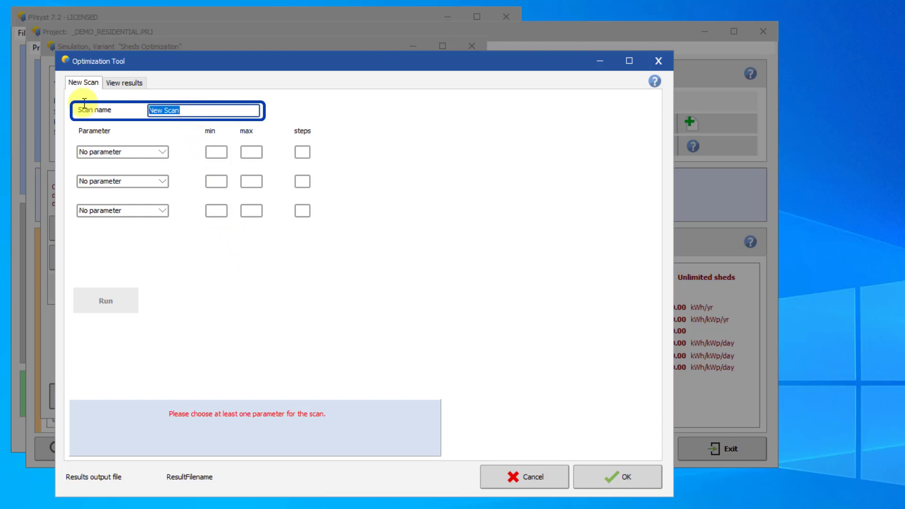
pyautogui.write('Pitch and Tilt Optimization')
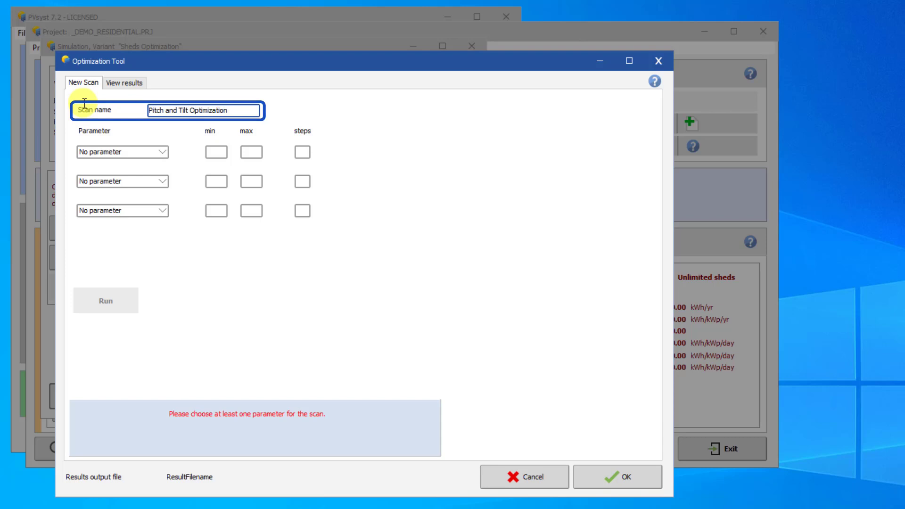
# Step: Choose Pitch and Tilt as the two scan parameters
pyautogui.click(222, 294)
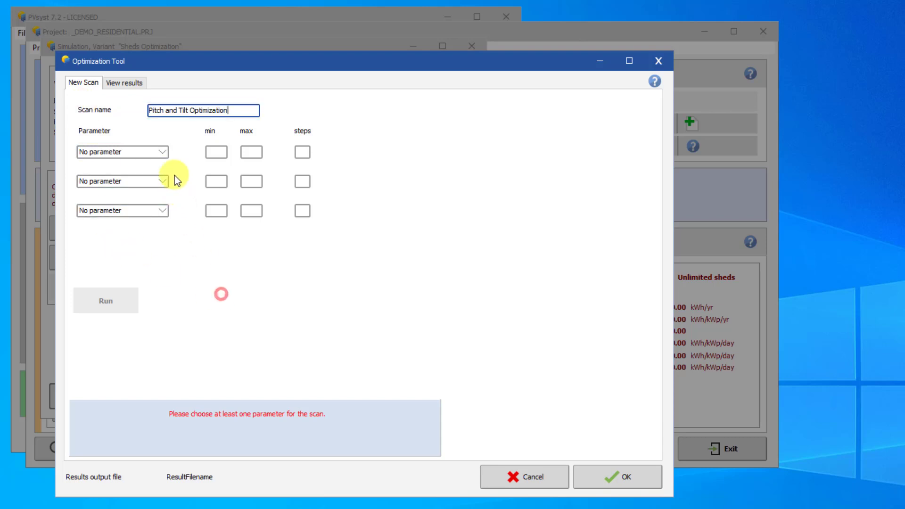
pyautogui.click(163, 153)
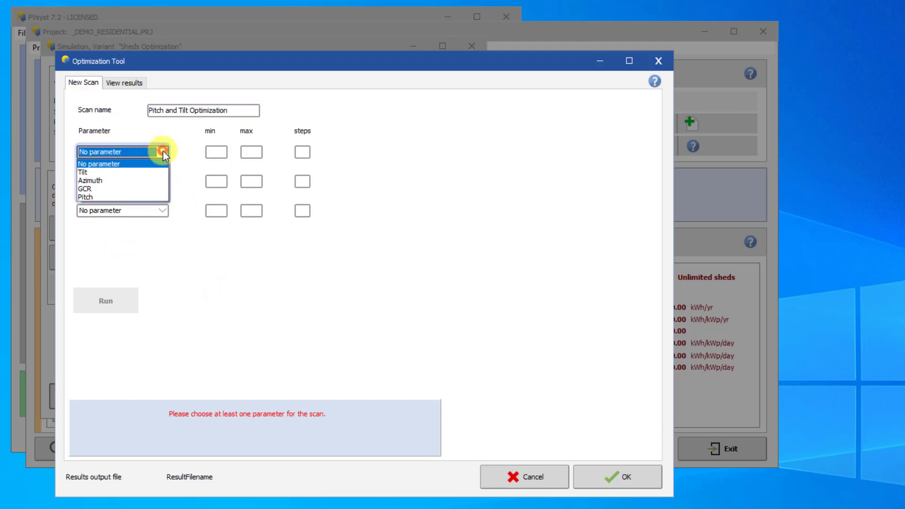
pyautogui.click(152, 195)
pyautogui.click(162, 181)
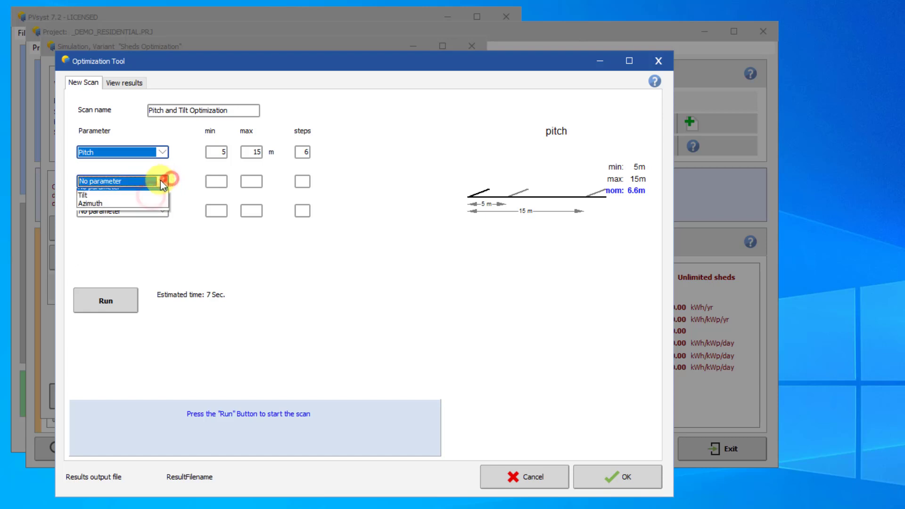
pyautogui.click(144, 200)
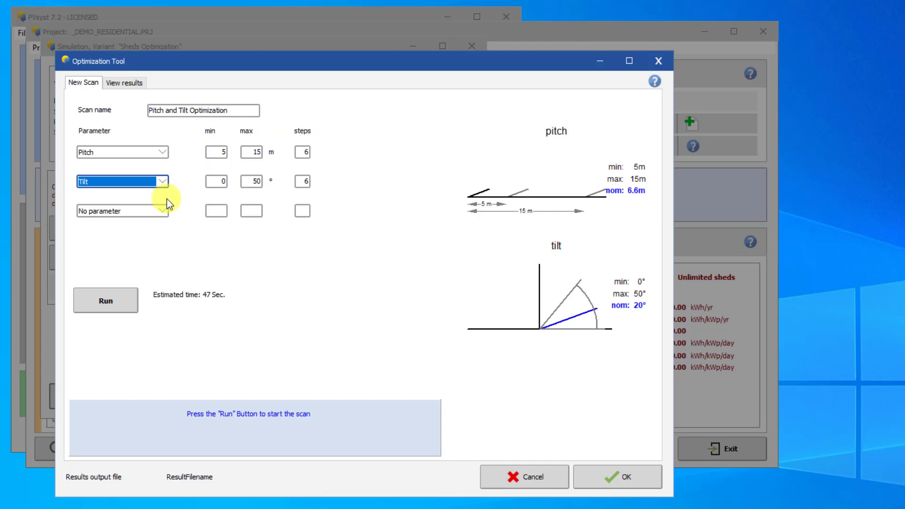
# Step: Set the Tilt range to 5–35° with 4 steps
pyautogui.click(220, 181)
pyautogui.press('BackSpace')
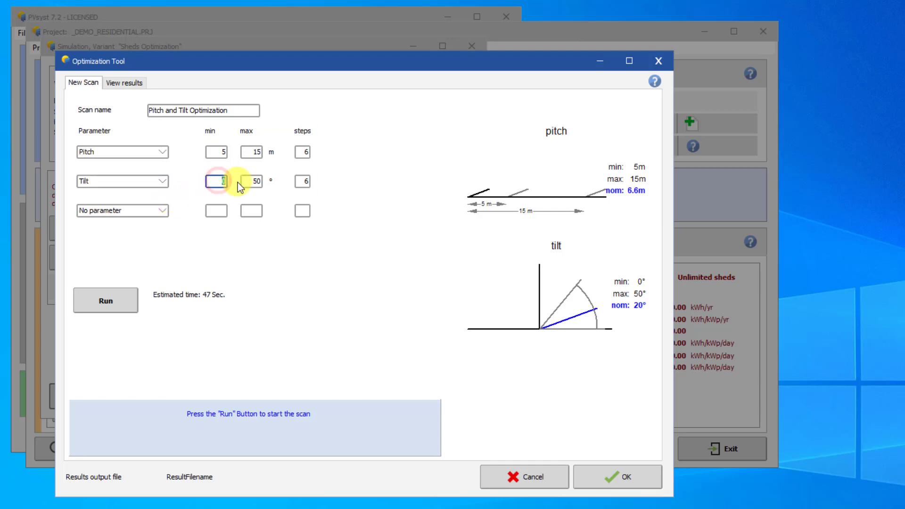
pyautogui.write('5')
pyautogui.doubleClick(252, 182)
pyautogui.write('35')
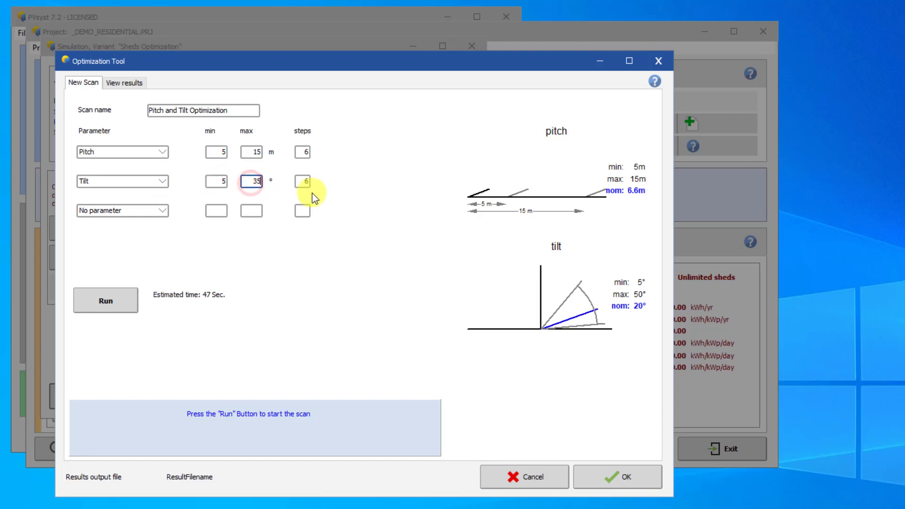
pyautogui.doubleClick(303, 182)
pyautogui.write('4')
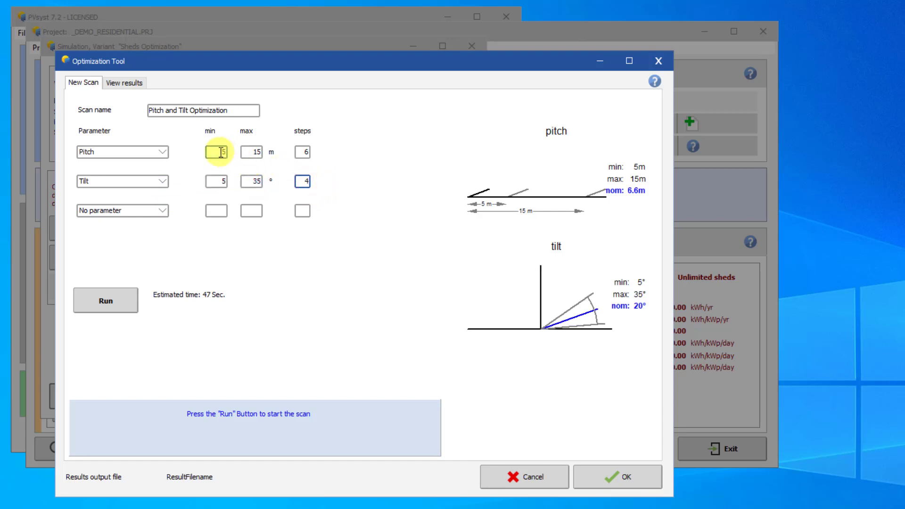
# Step: Set the Pitch range to 5–10 m with 5 steps and run the scan
pyautogui.doubleClick(220, 152)
pyautogui.doubleClick(252, 152)
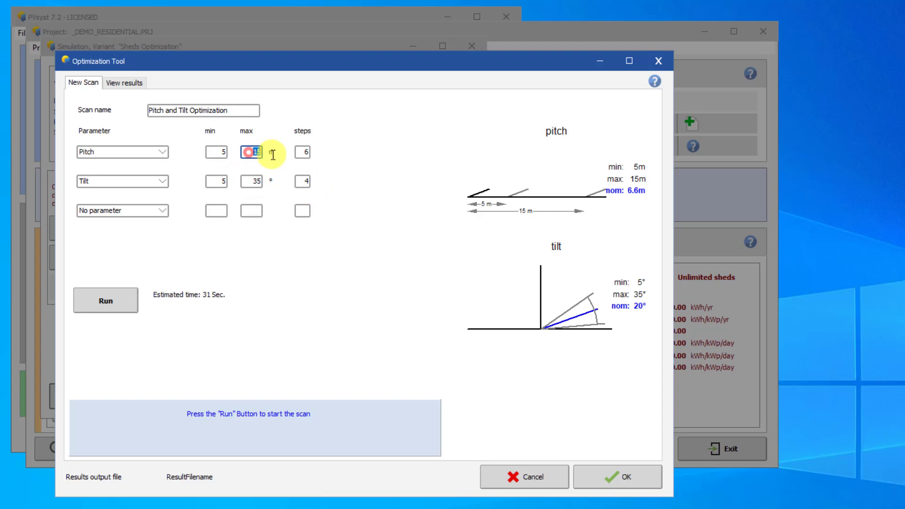
pyautogui.write('10')
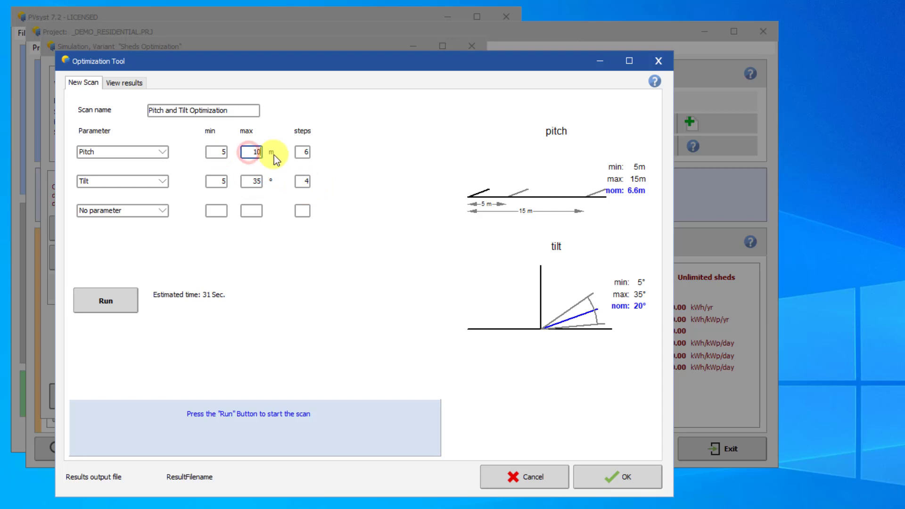
pyautogui.doubleClick(300, 151)
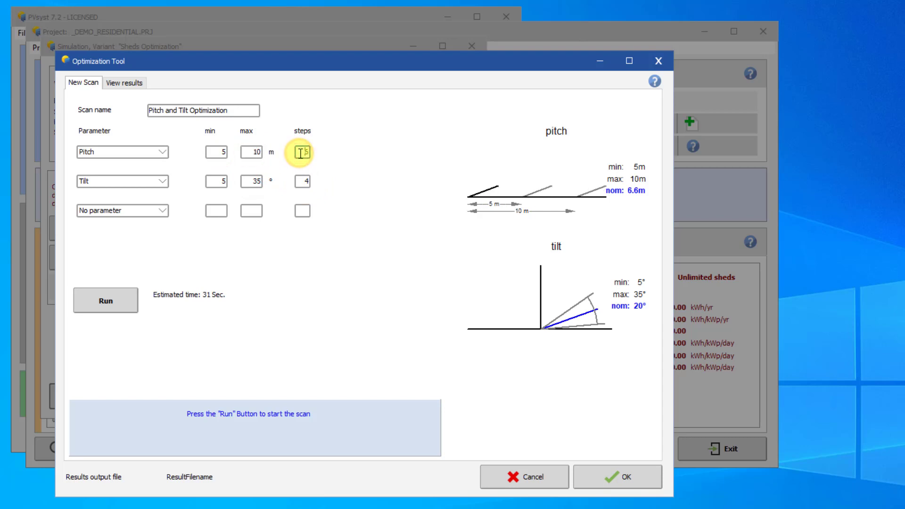
pyautogui.write('5')
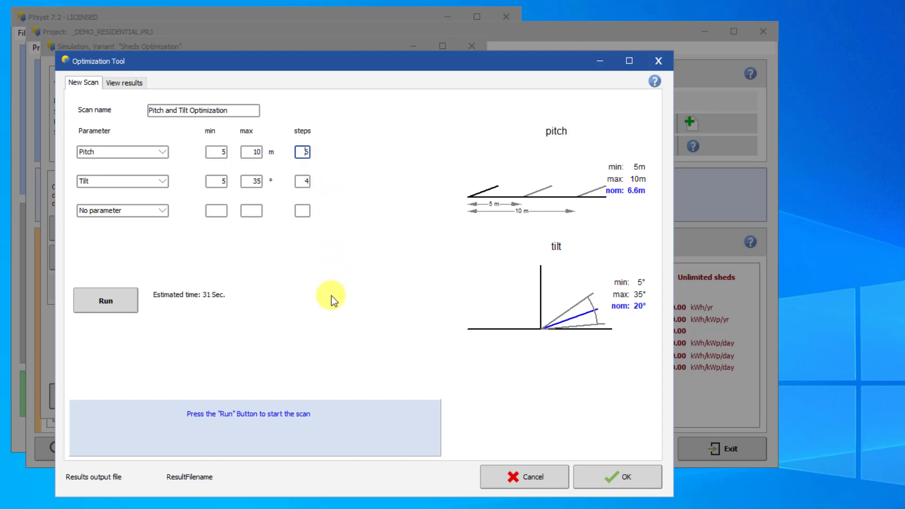
pyautogui.press('BackSpace')
pyautogui.write('5')
pyautogui.click(114, 301)
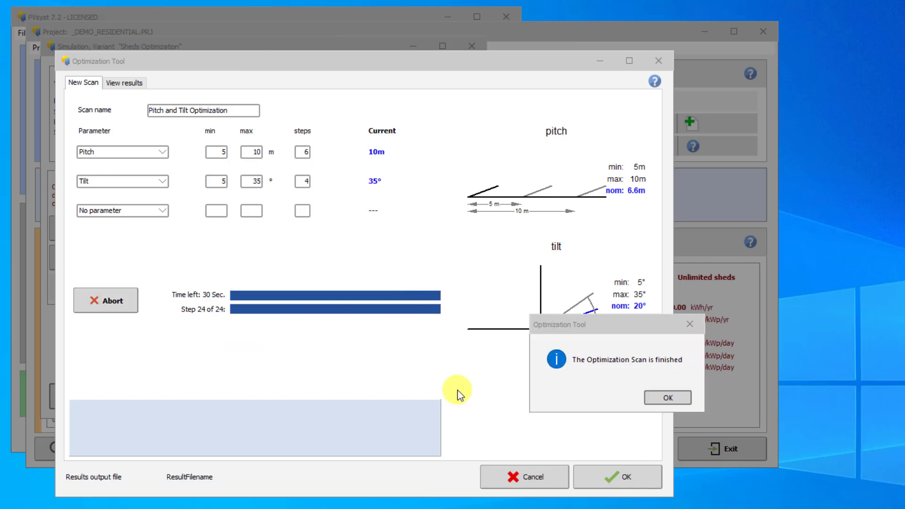
# Step: Open the scan results, view ShdLoss, then return to the E_Grid heat map
pyautogui.click(686, 401)
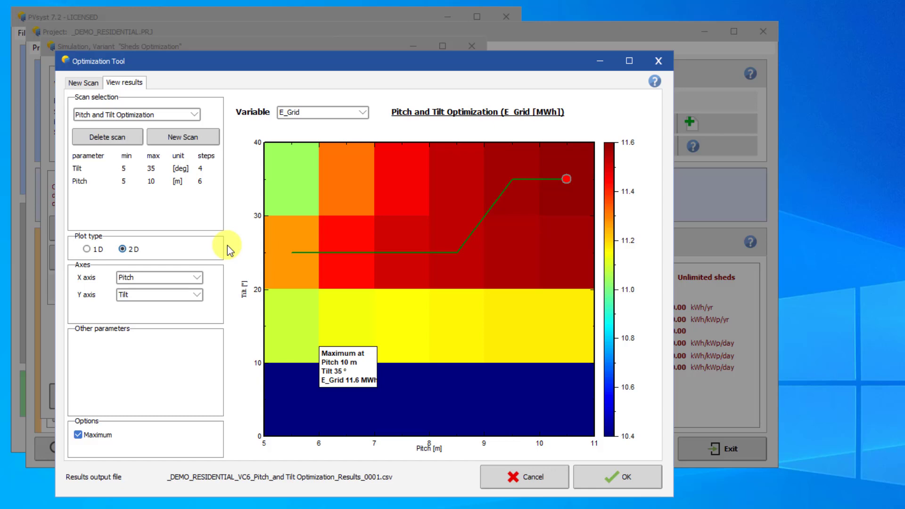
pyautogui.click(367, 113)
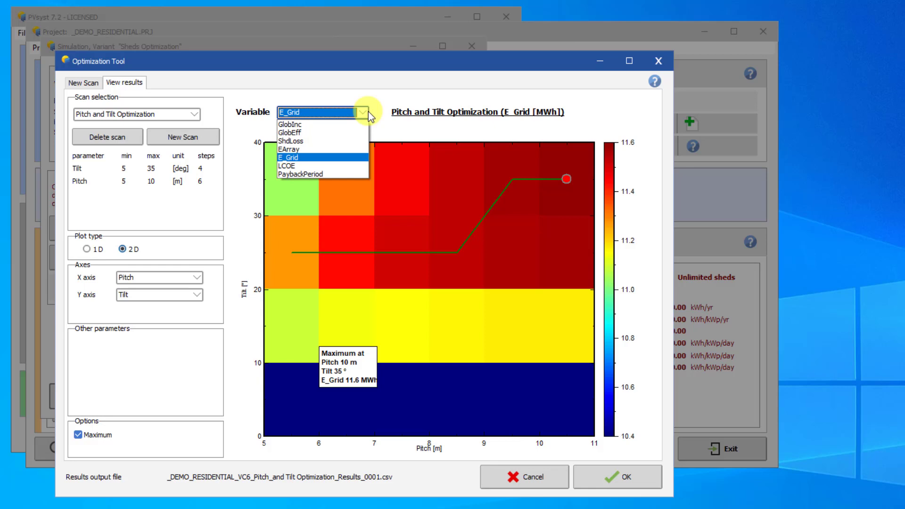
pyautogui.click(312, 142)
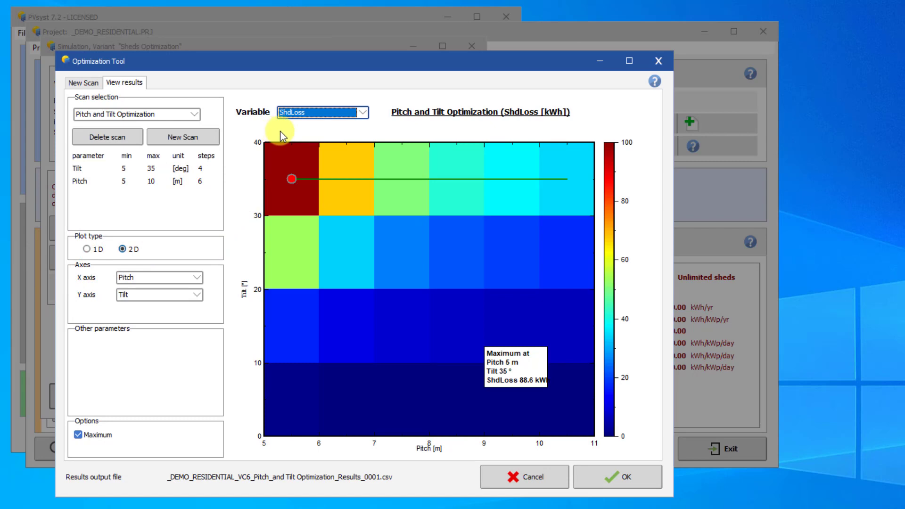
pyautogui.click(368, 113)
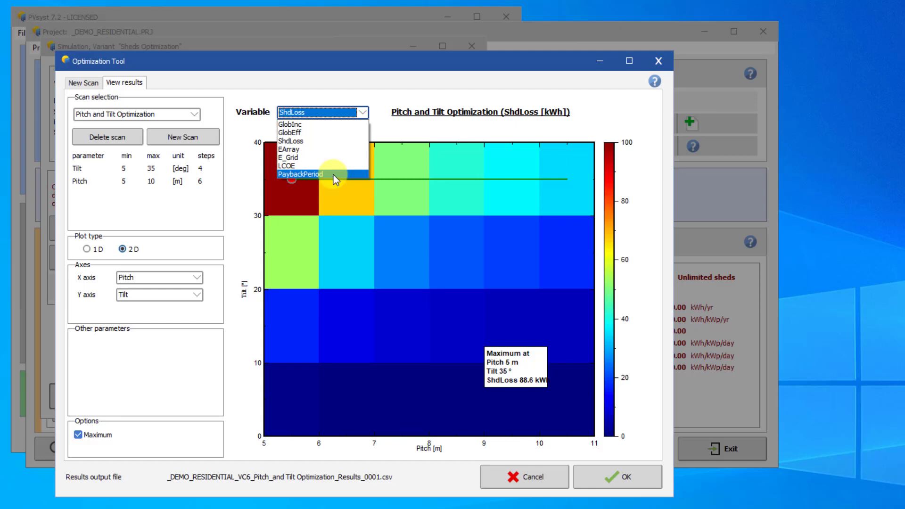
pyautogui.click(336, 159)
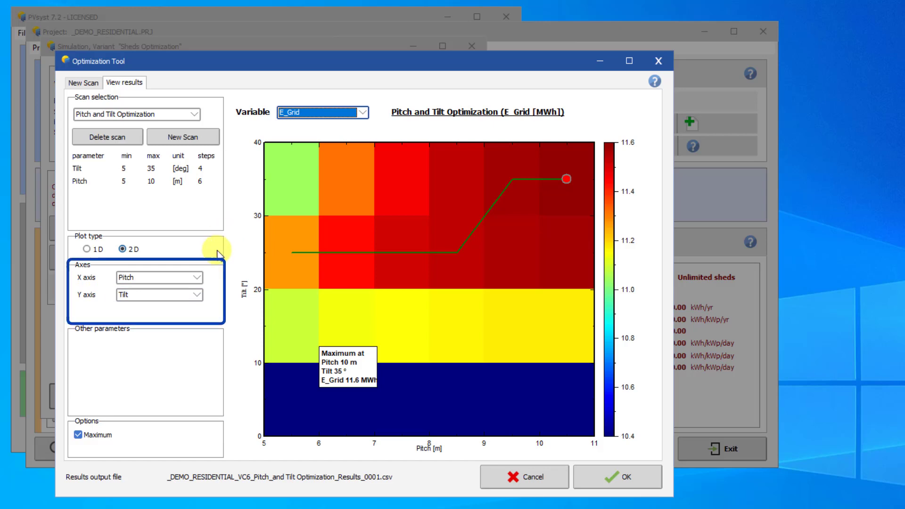
# Step: Put Tilt on the X axis and Pitch on the Y axis, and switch to a 1D plot
pyautogui.click(200, 274)
pyautogui.click(188, 291)
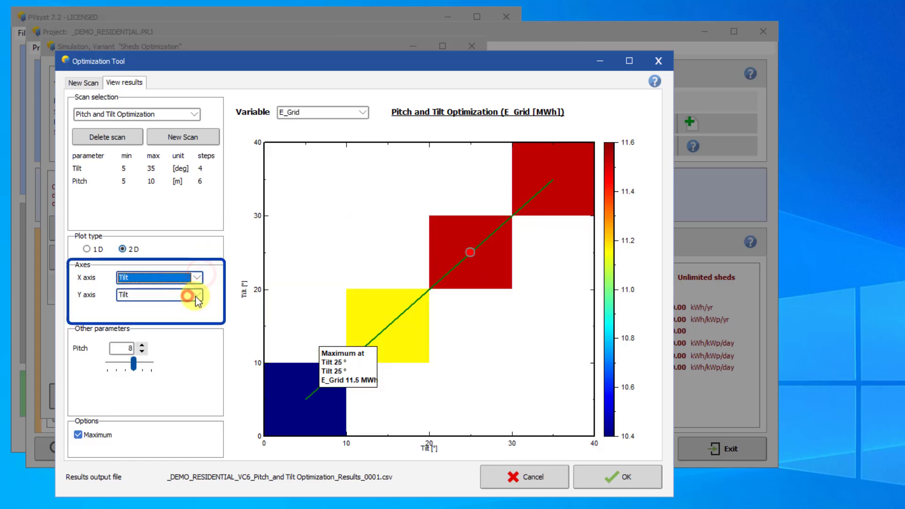
pyautogui.click(197, 295)
pyautogui.click(194, 307)
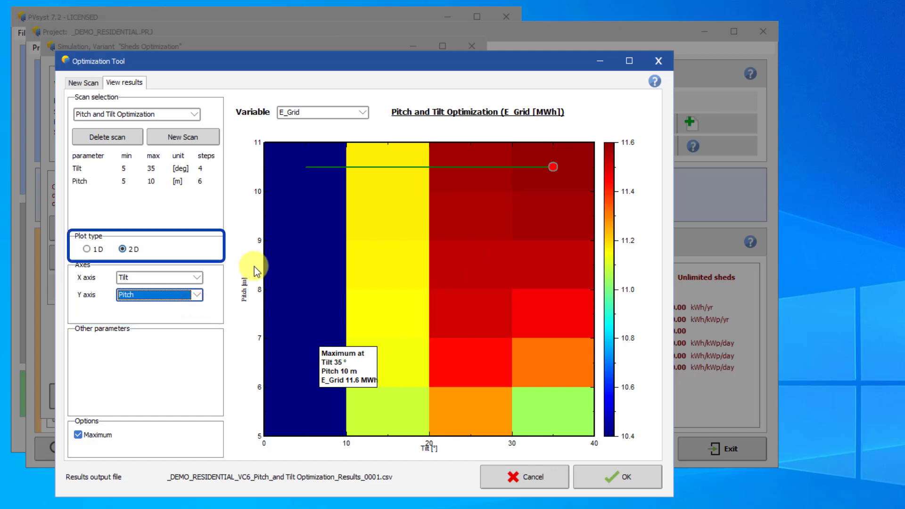
pyautogui.click(90, 254)
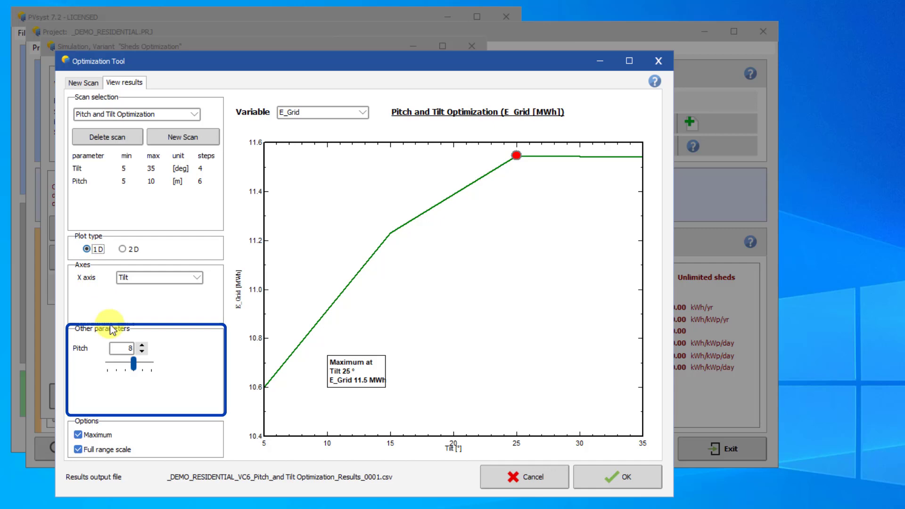
# Step: Set the fixed pitch to 5 m, keep the Maximum marker shown, and untick Full range scale
pyautogui.click(143, 353)
pyautogui.click(142, 353)
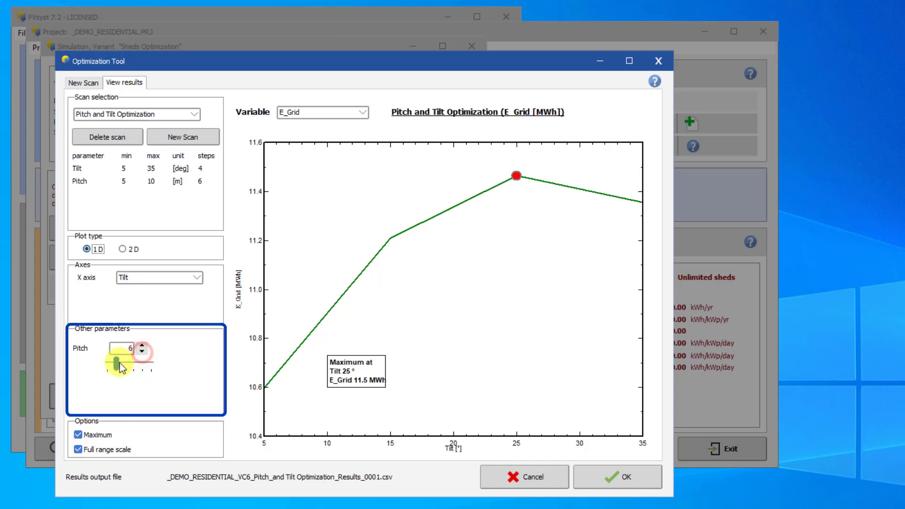
pyautogui.click(120, 363)
pyautogui.moveTo(125, 363)
pyautogui.mouseDown()
pyautogui.moveTo(151, 366)
pyautogui.moveTo(122, 367)
pyautogui.moveTo(137, 366)
pyautogui.moveTo(127, 363)
pyautogui.moveTo(130, 375)
pyautogui.mouseUp()
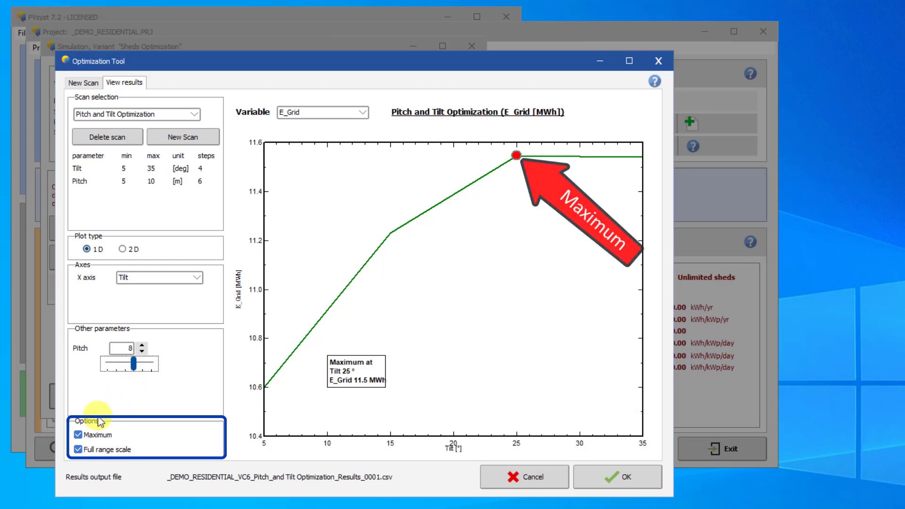
pyautogui.click(77, 435)
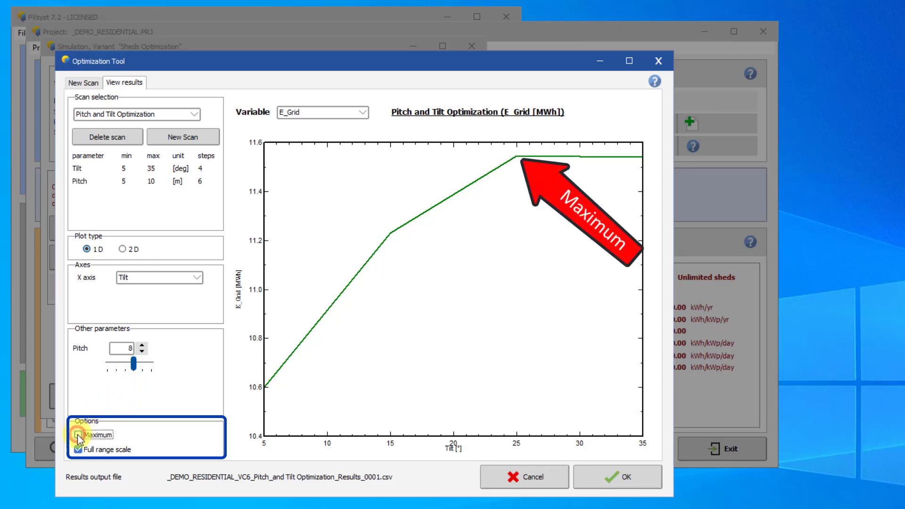
pyautogui.click(77, 435)
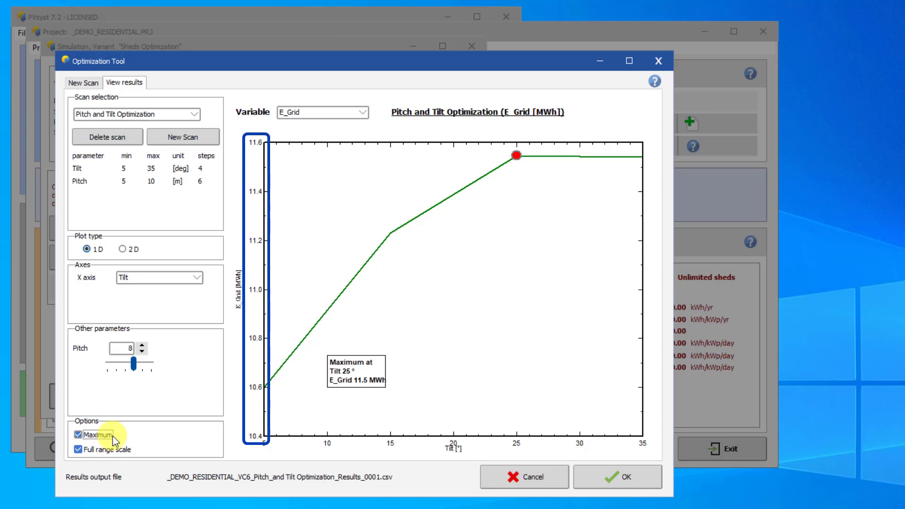
pyautogui.moveTo(133, 363); pyautogui.dragTo(89, 367)
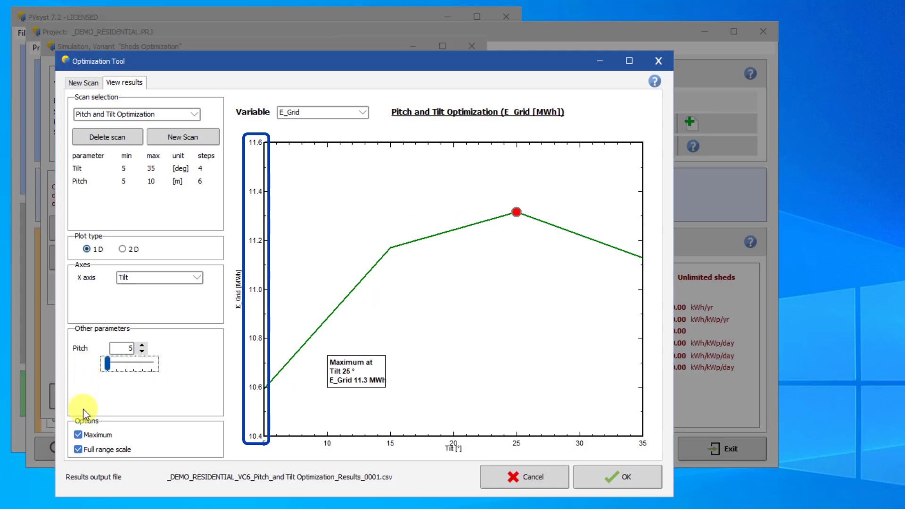
pyautogui.click(80, 446)
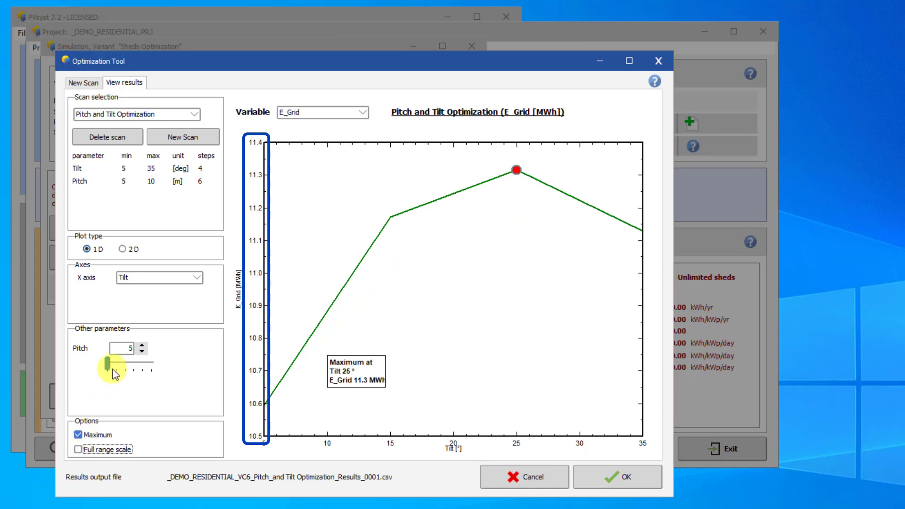
pyautogui.moveTo(109, 366); pyautogui.dragTo(67, 368)
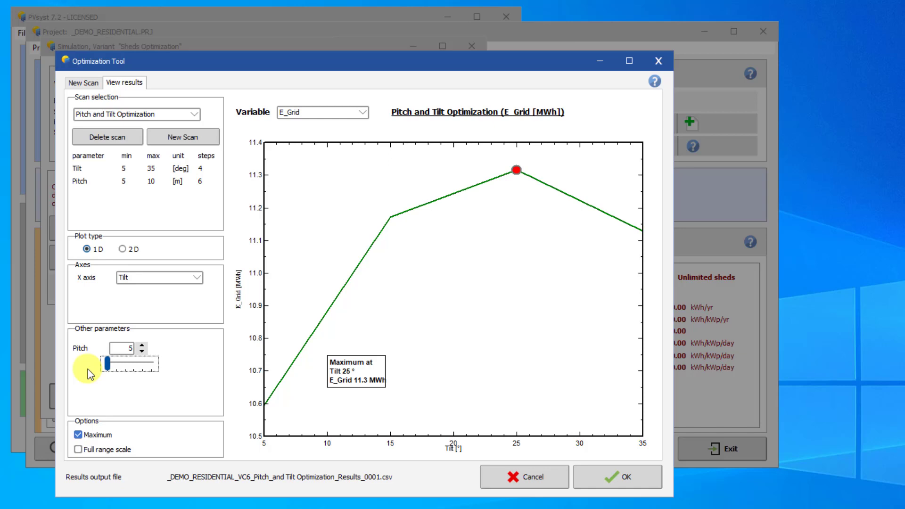
# Step: Close the optimization tool and save the scan into the Sheds Optimization variant
pyautogui.click(627, 475)
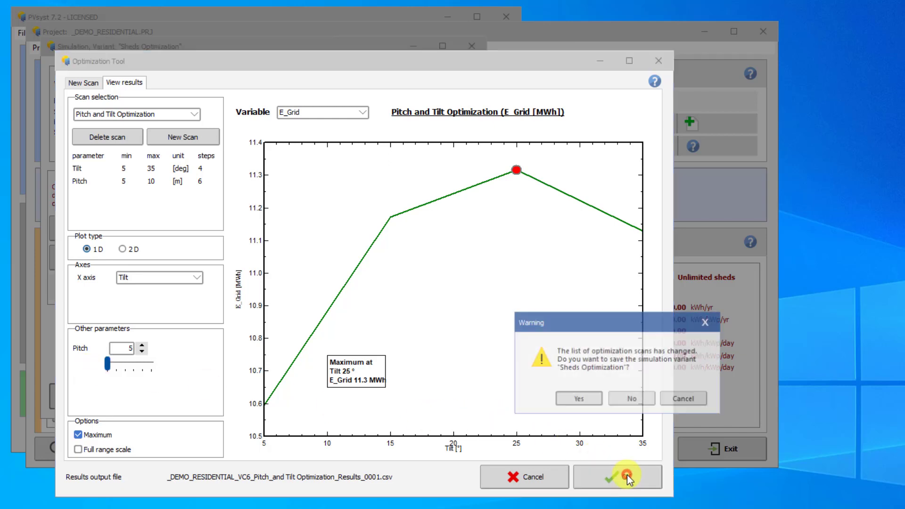
pyautogui.click(568, 400)
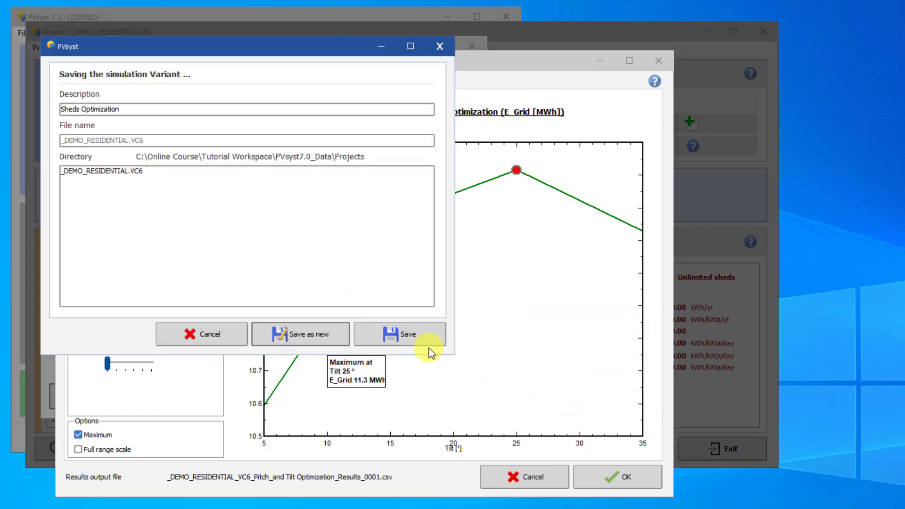
pyautogui.click(393, 333)
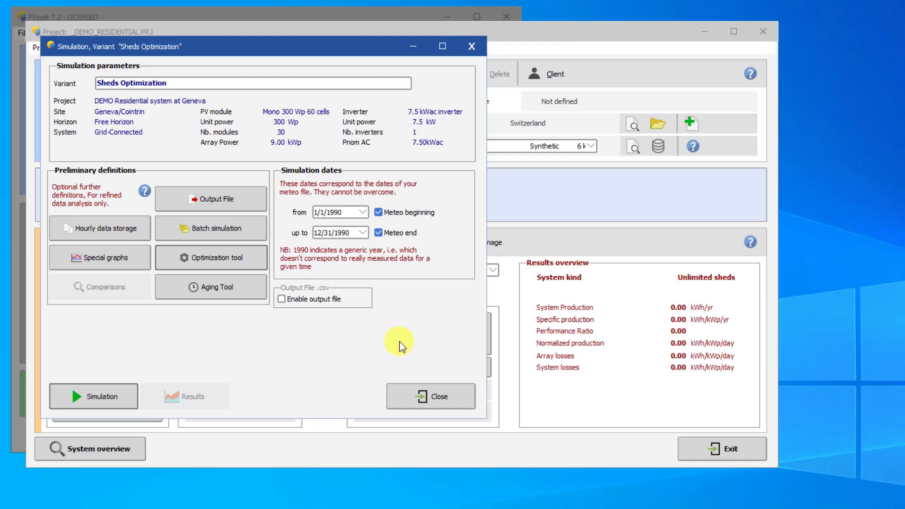
# Step: Reopen the Optimization tool and select the saved 'Pitch and Tilt Optimization' scan
pyautogui.click(419, 398)
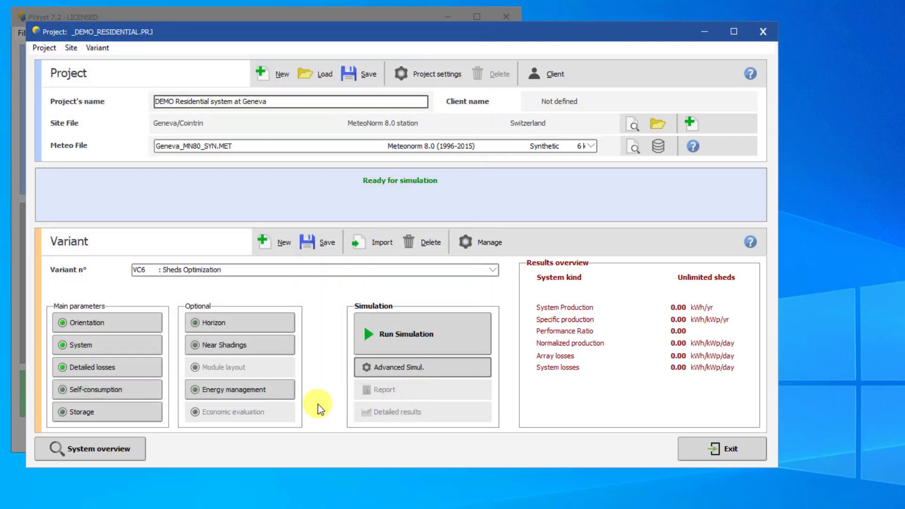
pyautogui.click(380, 371)
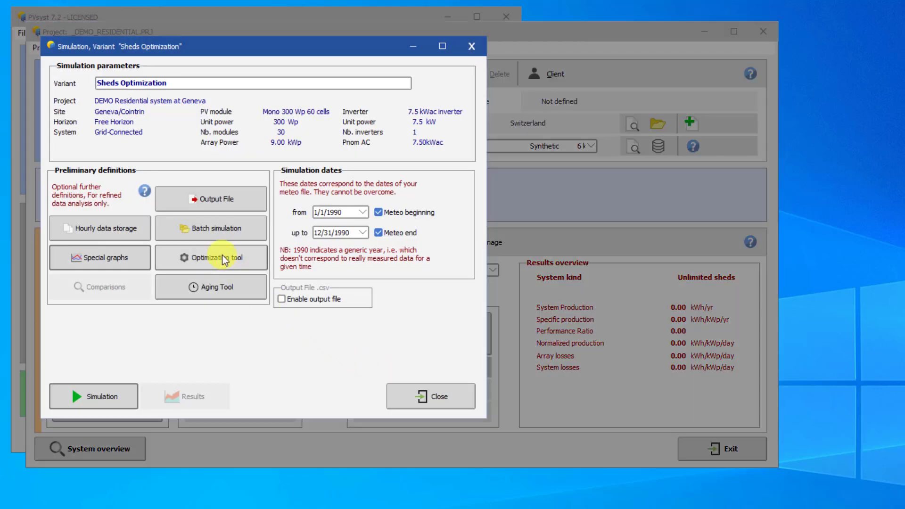
pyautogui.click(223, 258)
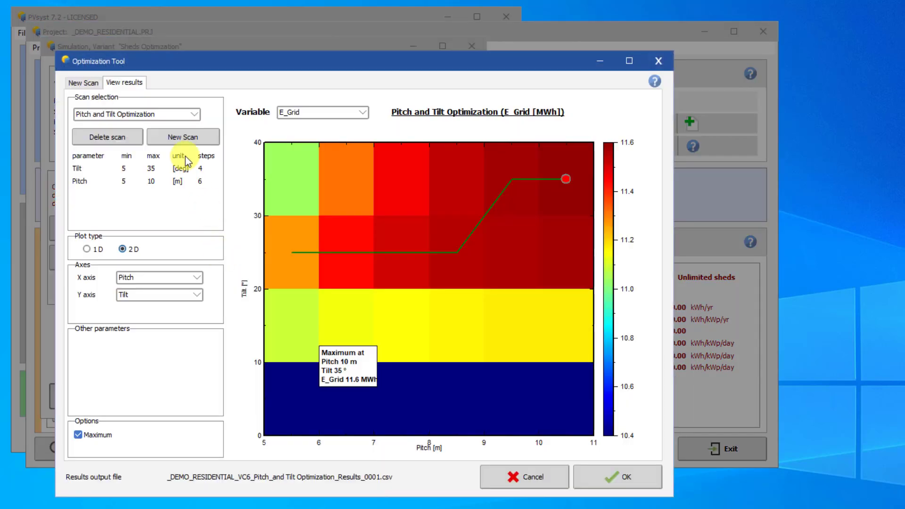
pyautogui.click(194, 114)
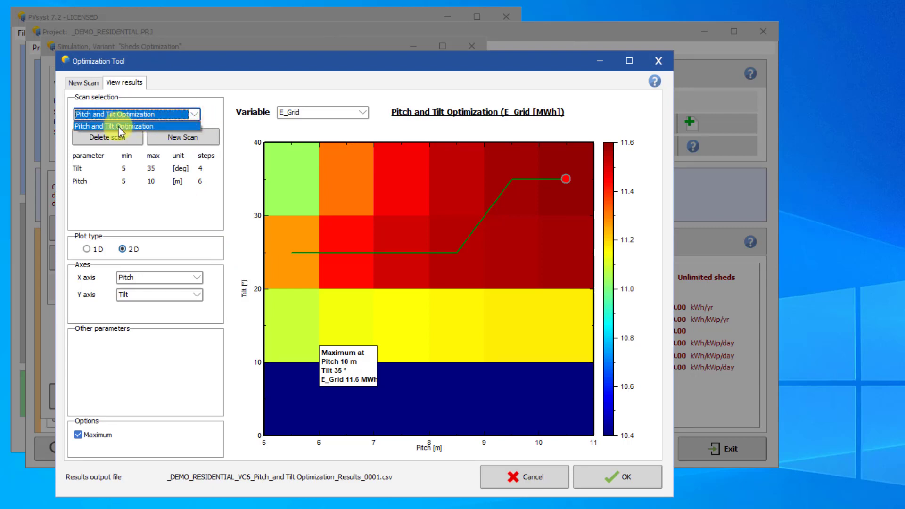
pyautogui.click(133, 127)
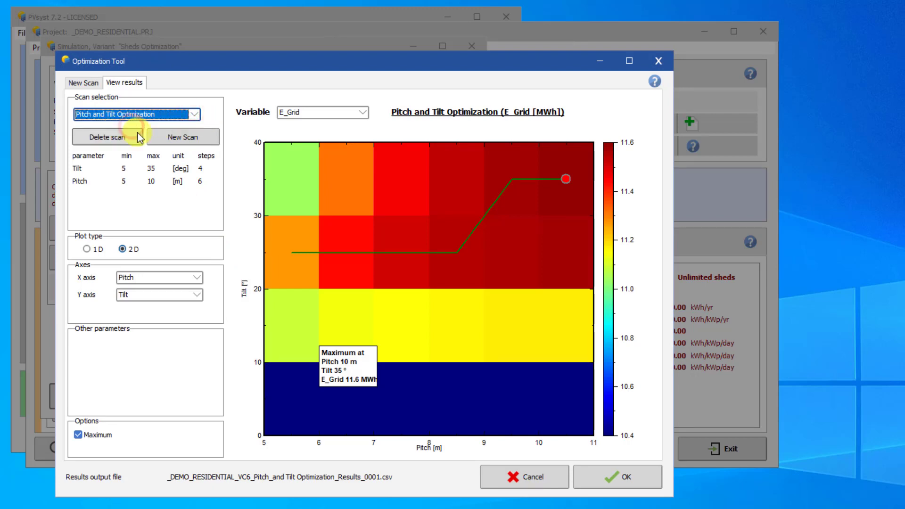